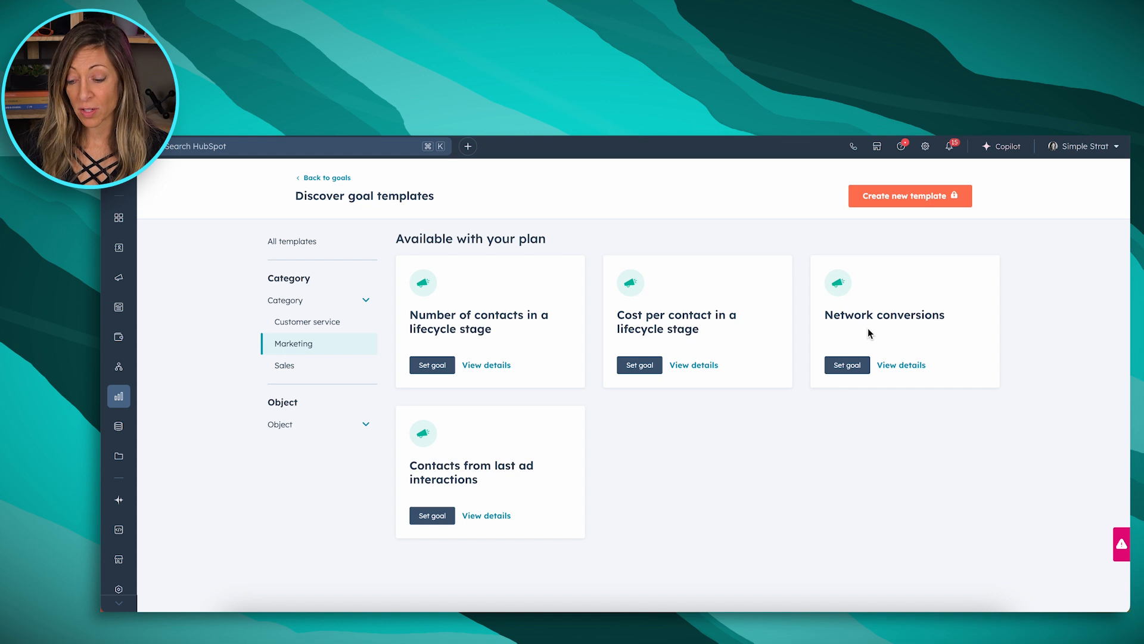
# Start a goal from the Meetings booked sales template, naming it "10 Meetings per week" followed by the contributor's first name in parentheses
pyautogui.click(293, 369)
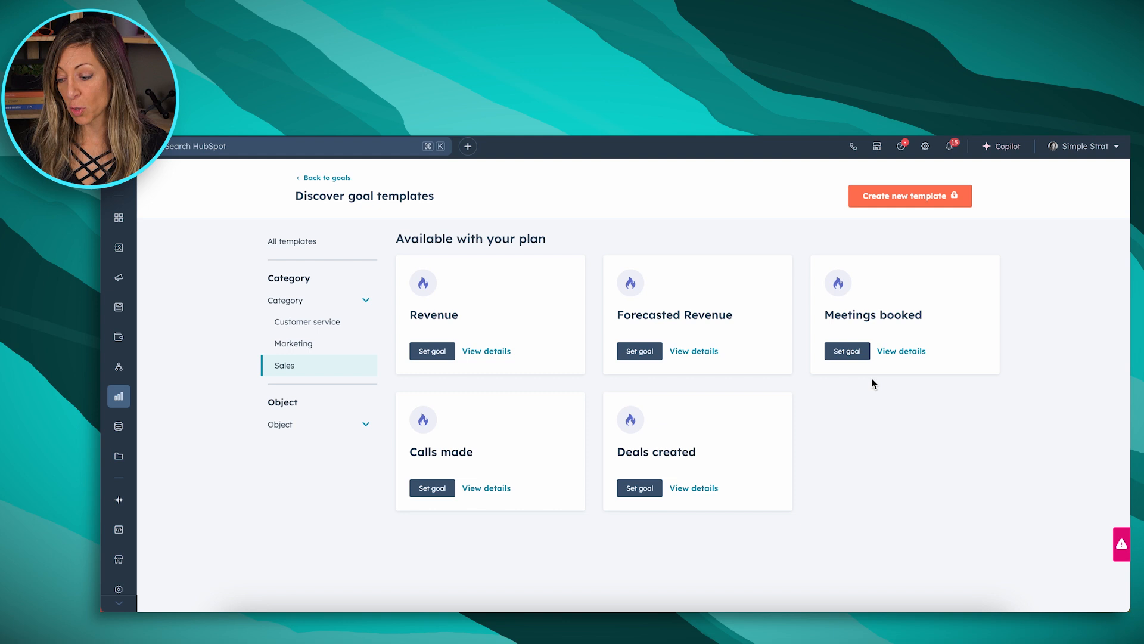
pyautogui.click(849, 351)
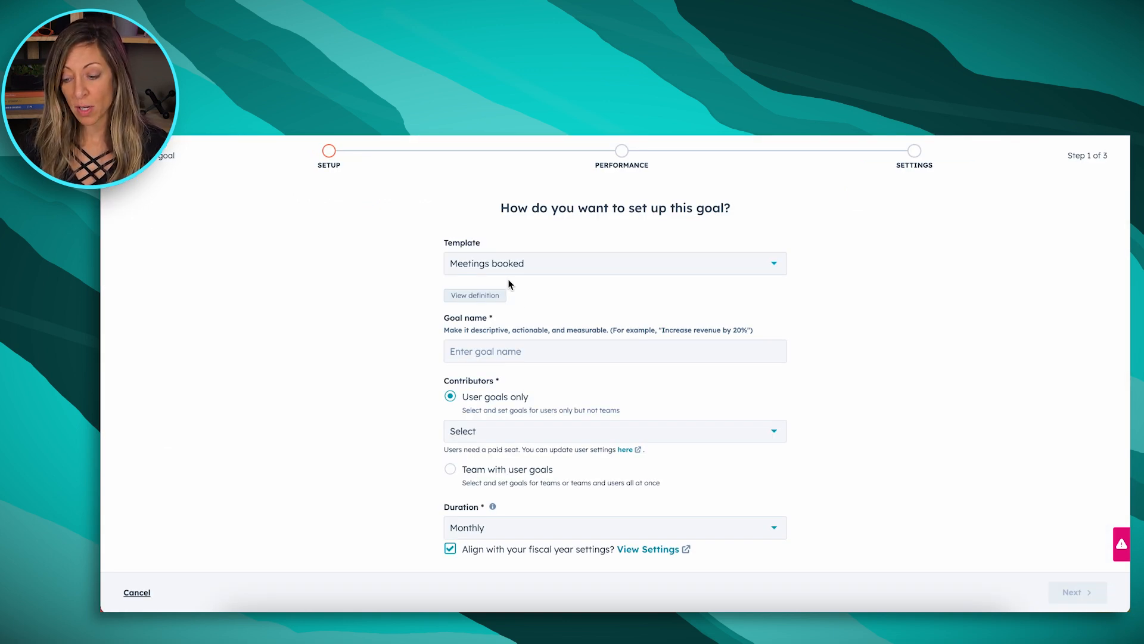
pyautogui.click(503, 354)
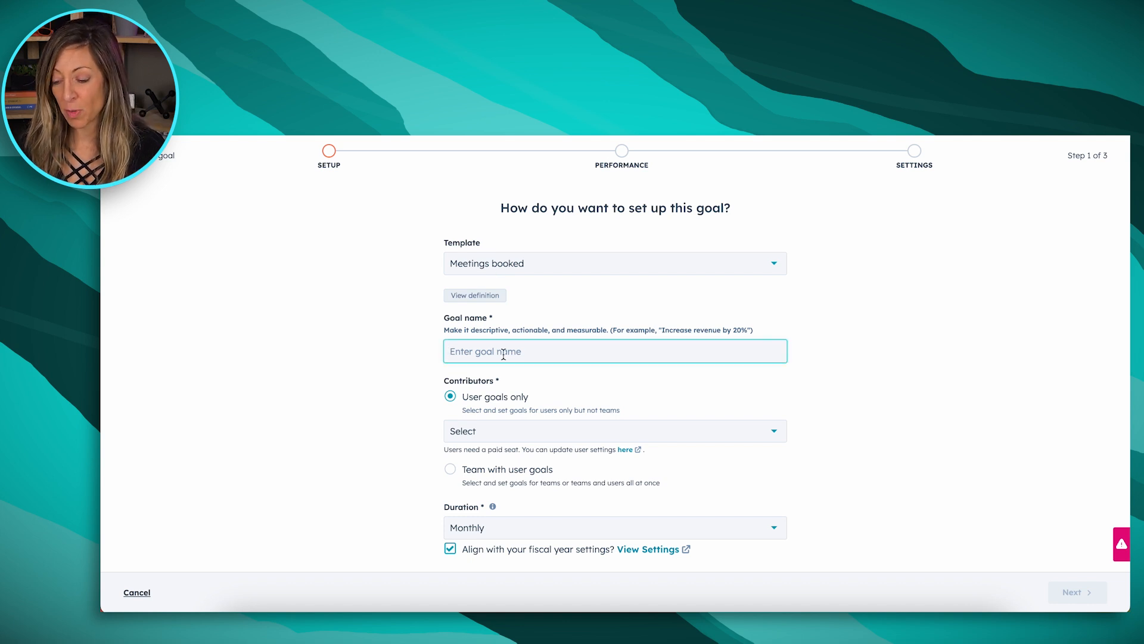
pyautogui.write('10 Meetings per week (')
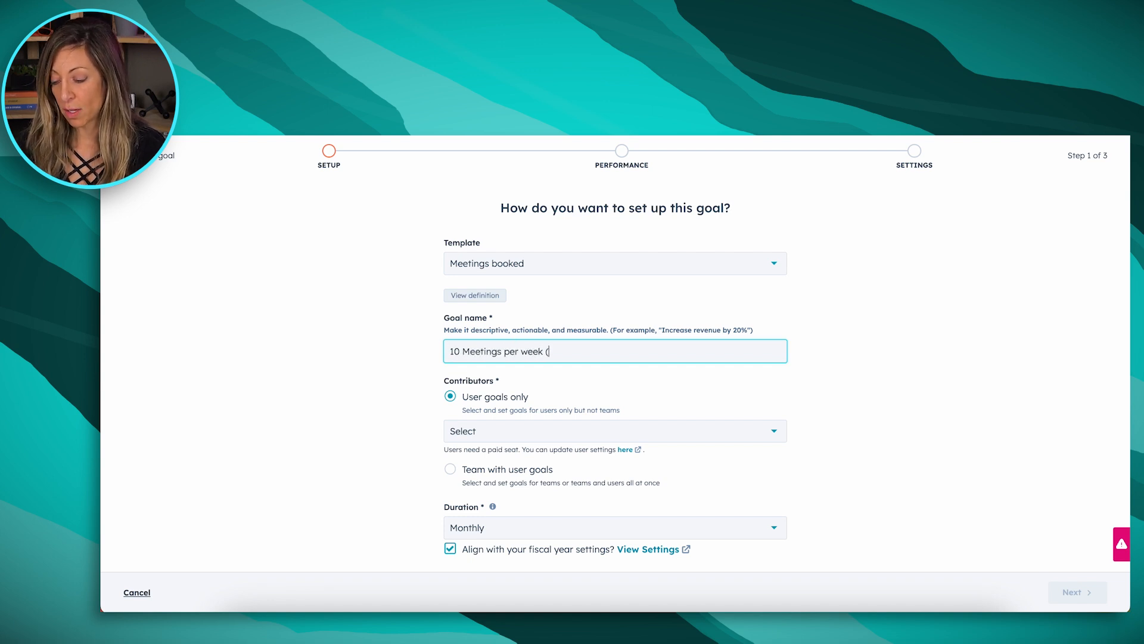
# Select one user from the HubSpot Sales team as the contributor under user goals only
pyautogui.click(497, 441)
pyautogui.click(473, 516)
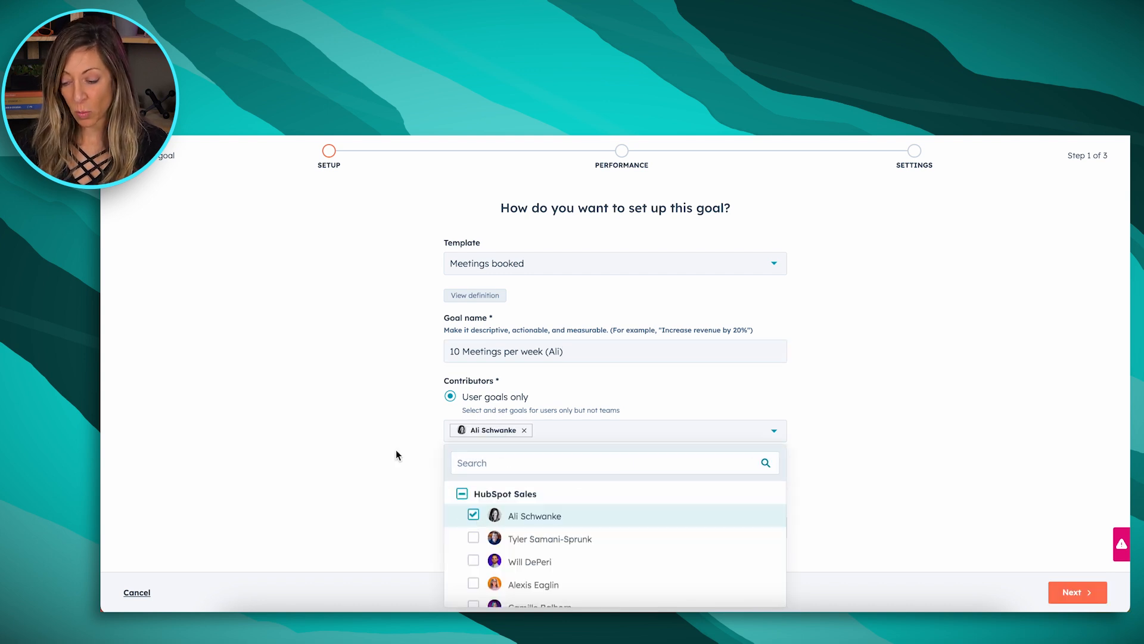
pyautogui.click(397, 456)
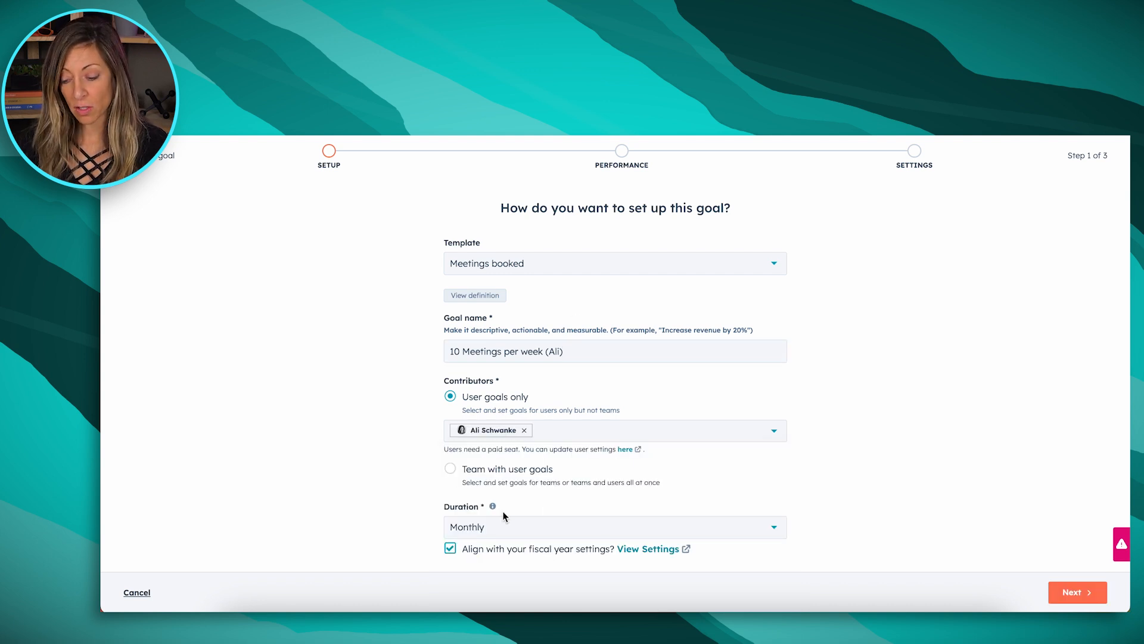
# Switch the contributors to Team with user goals and view the available teams without choosing one
pyautogui.click(450, 469)
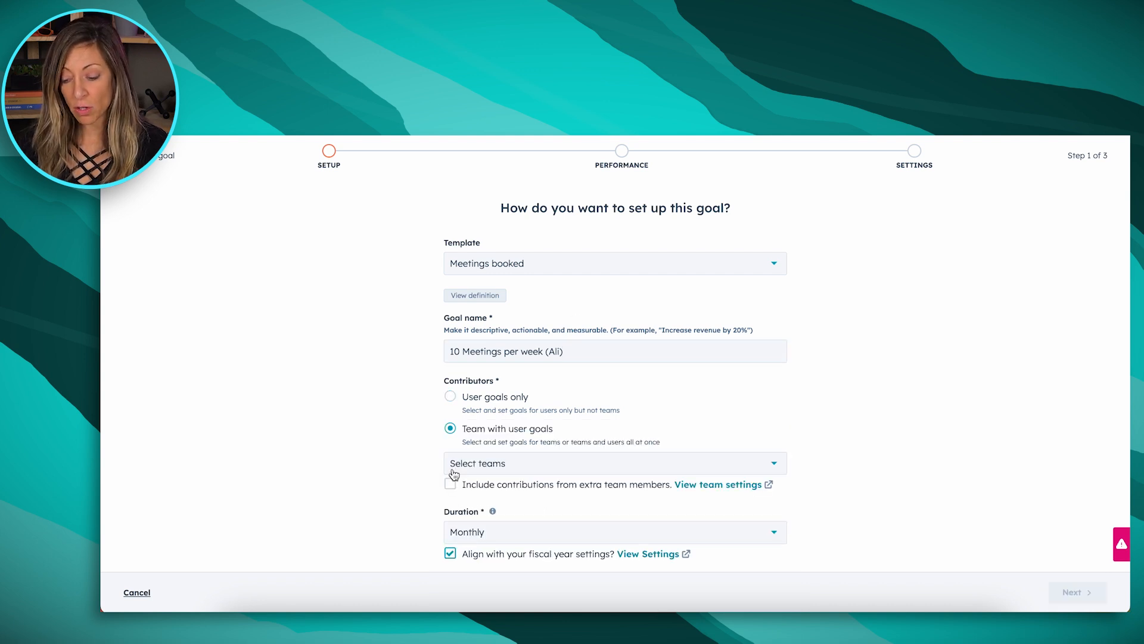
pyautogui.click(500, 465)
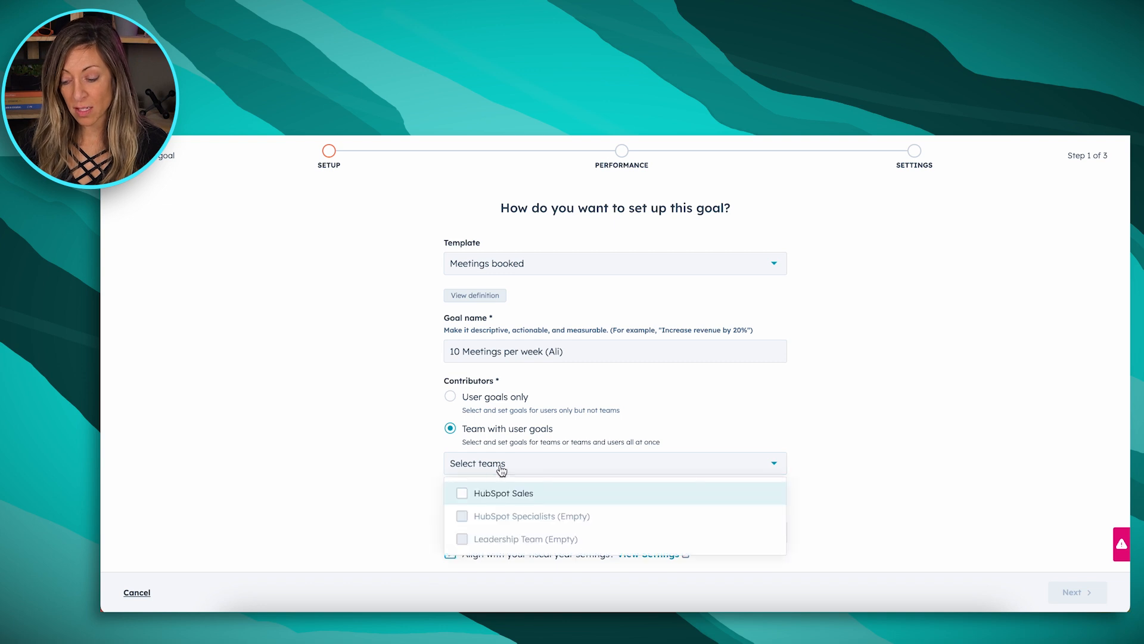
pyautogui.click(410, 447)
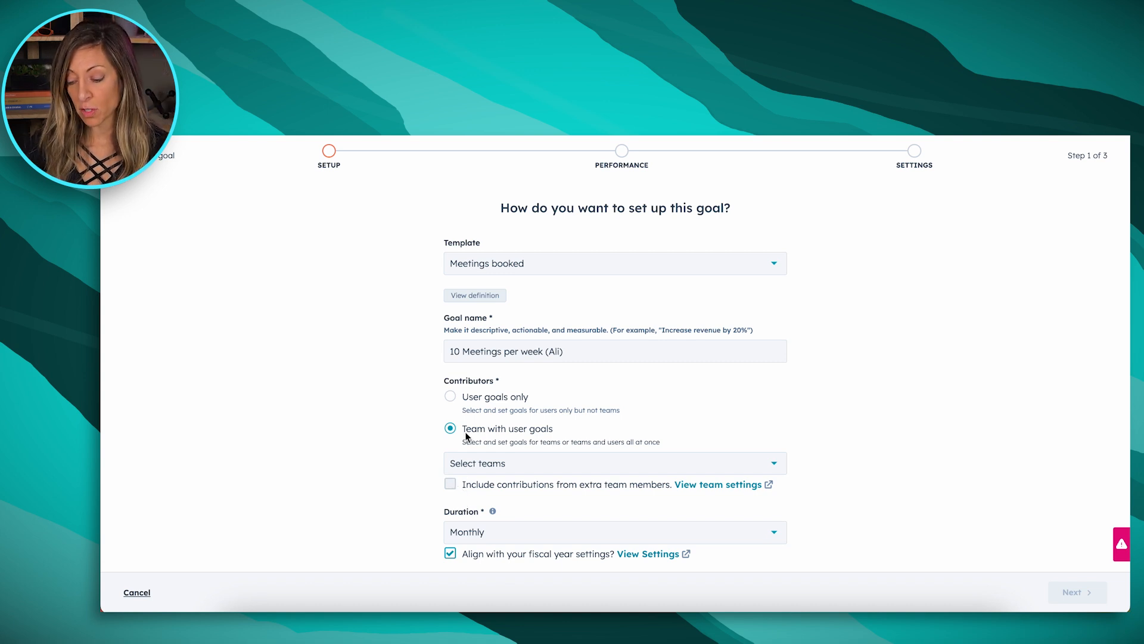
# Set the contributors to User goals only, select the same HubSpot Sales user again, and continue to the performance targets
pyautogui.click(450, 396)
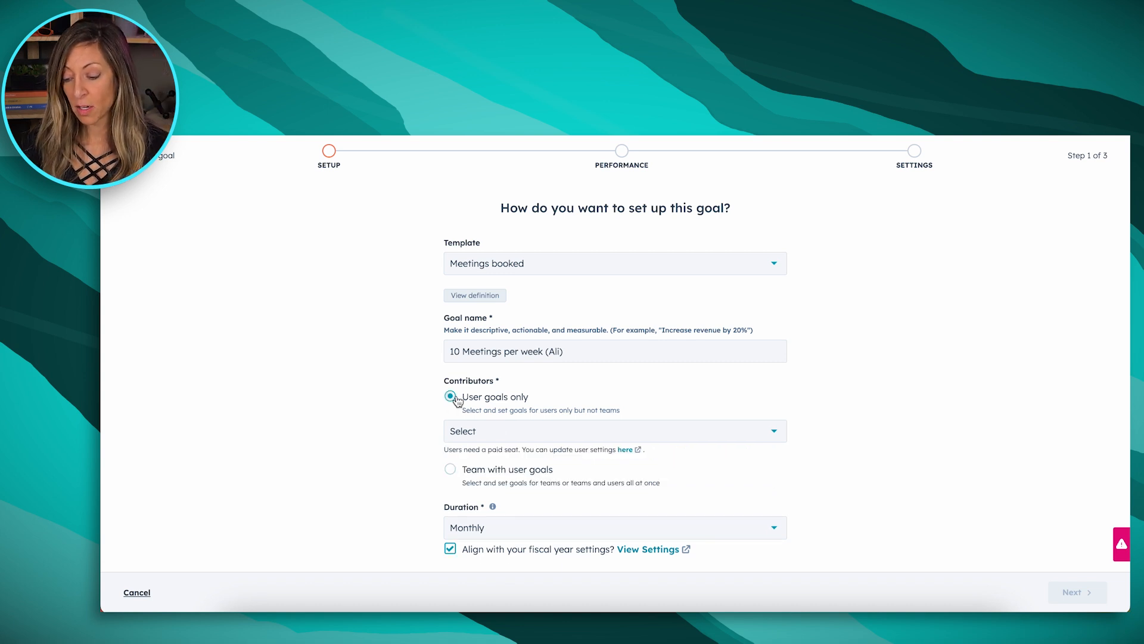
pyautogui.click(485, 439)
pyautogui.click(477, 515)
pyautogui.click(401, 519)
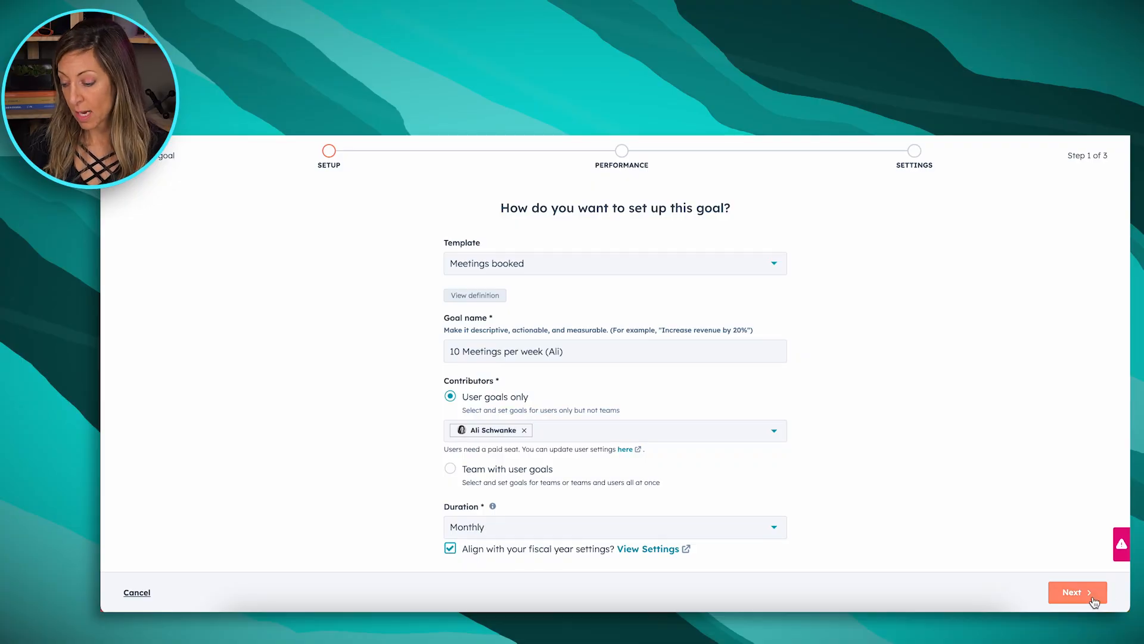
pyautogui.click(1089, 599)
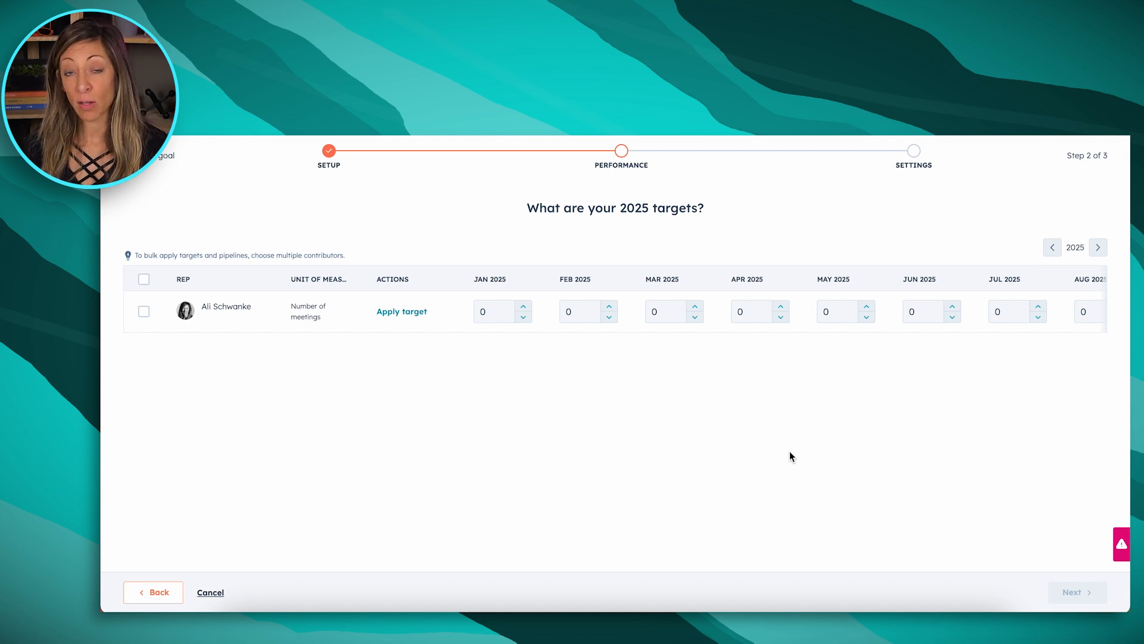
# Set the contributor's target to 10 meetings for each month from January to December 2025
pyautogui.click(502, 312)
pyautogui.write('10')
pyautogui.press('Tab')
pyautogui.write('10')
pyautogui.press('Tab')
pyautogui.write('10')
pyautogui.press('Tab')
pyautogui.write('10')
pyautogui.press('Tab')
pyautogui.write('10')
pyautogui.press('Tab')
pyautogui.write('1')
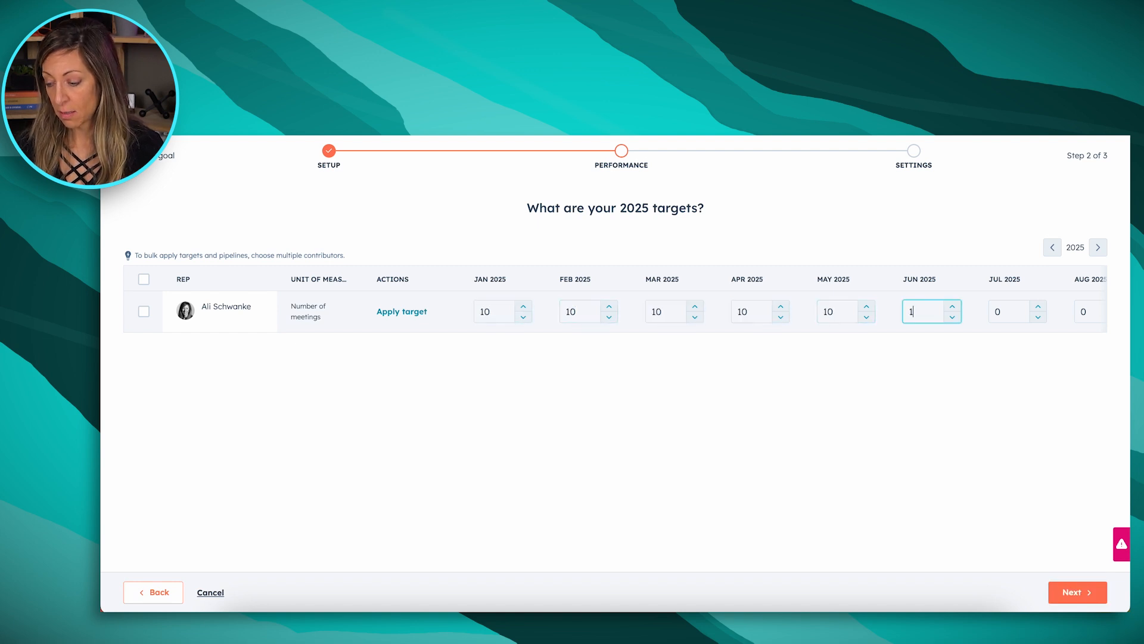
pyautogui.write('0')
pyautogui.press('Tab')
pyautogui.write('10')
pyautogui.press('Tab')
pyautogui.write('10')
pyautogui.press('Tab')
pyautogui.write('10')
pyautogui.press('Tab')
pyautogui.write('10')
pyautogui.press('Tab')
pyautogui.write('10')
pyautogui.press('Tab')
pyautogui.write('10')
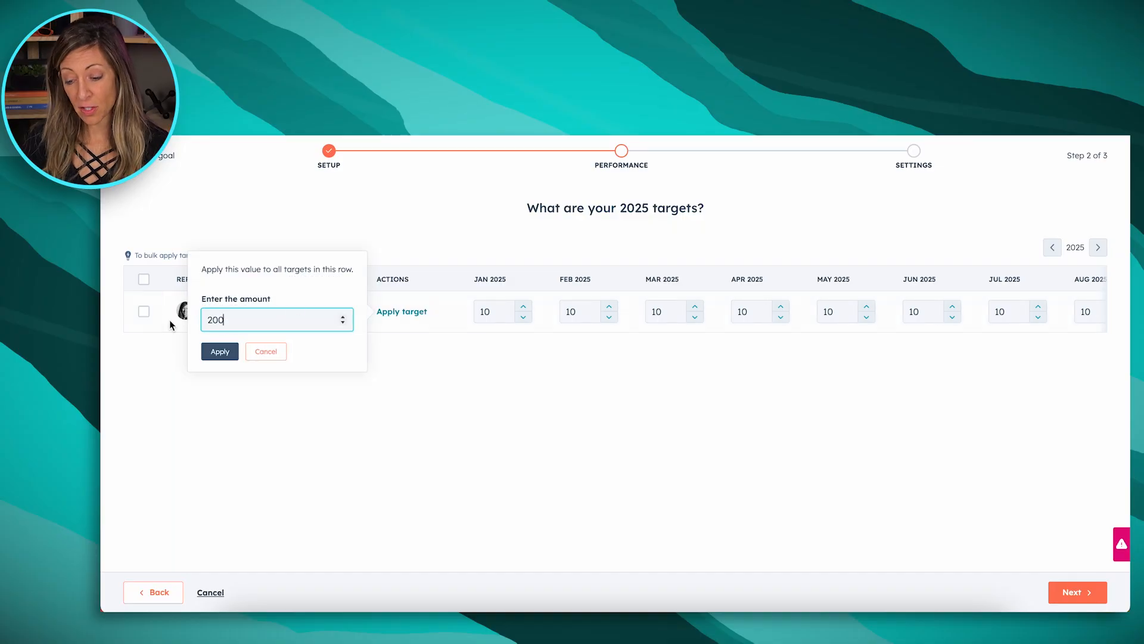
# Apply a target of 12 meetings to all months in the contributor's row
pyautogui.click(170, 324)
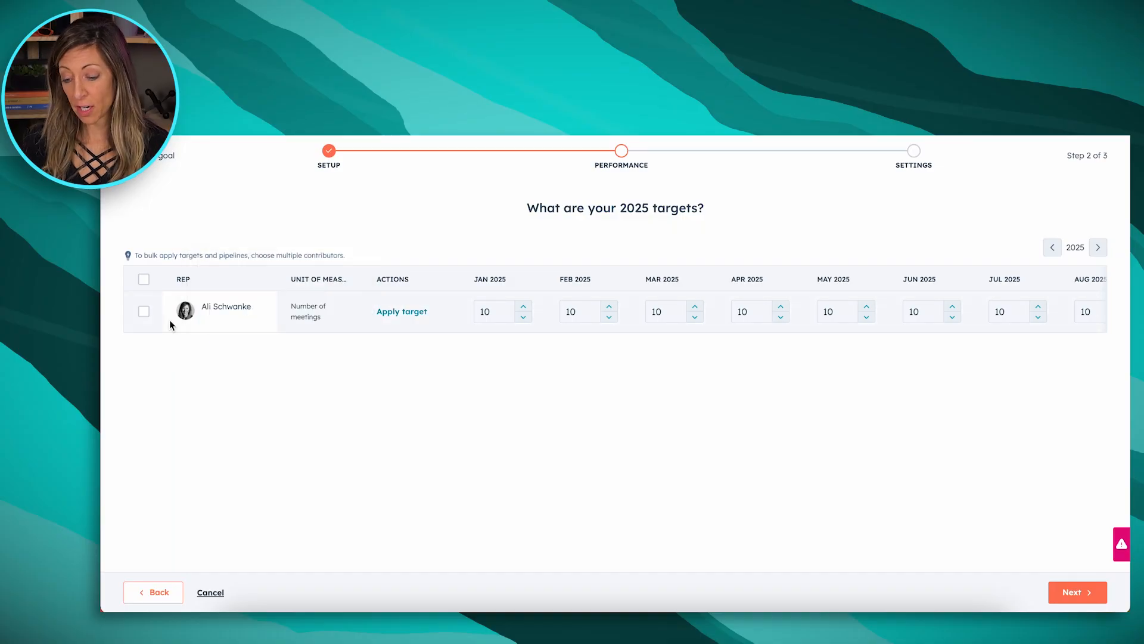
pyautogui.click(401, 313)
pyautogui.doubleClick(228, 320)
pyautogui.write('2')
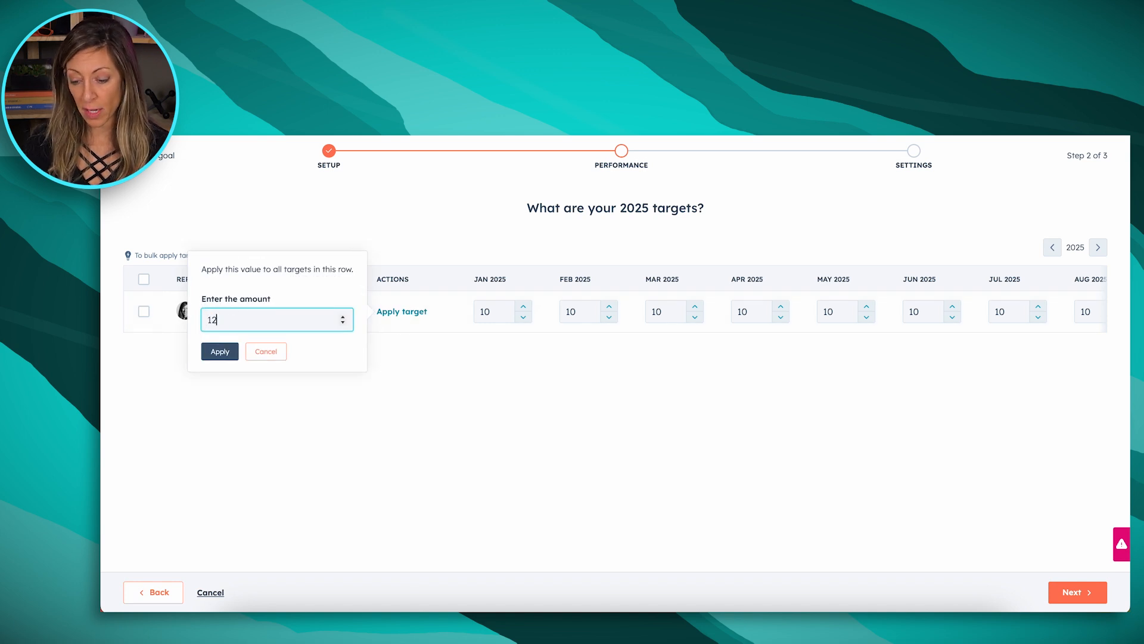
pyautogui.click(220, 351)
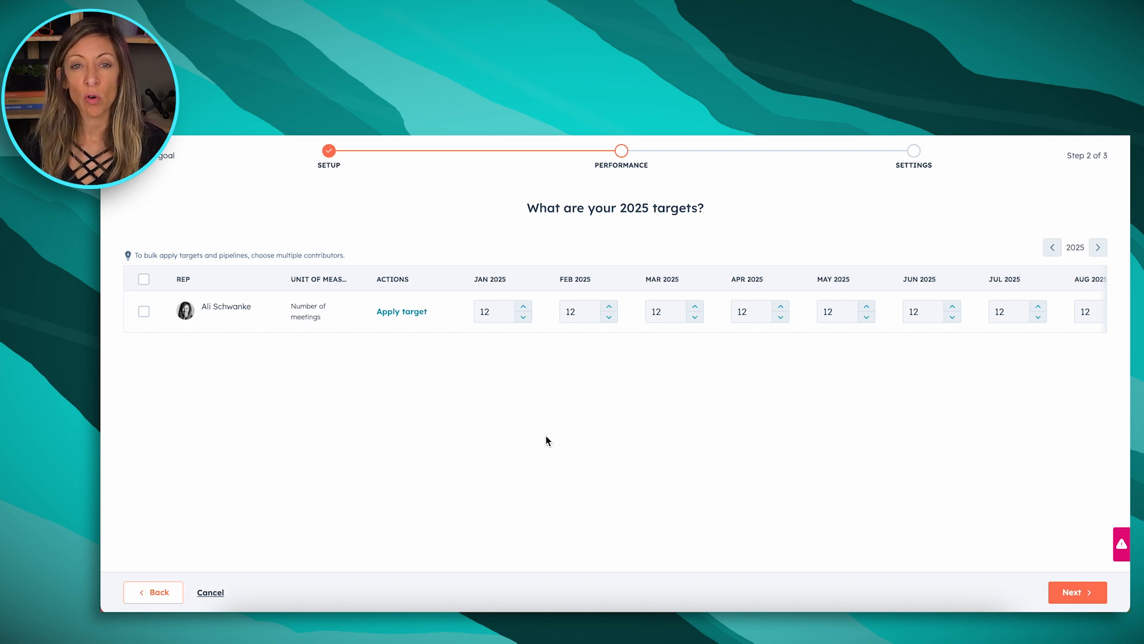
# Set the January 2025 target to 18 meetings and complete the remaining setup to finish creating the goal
pyautogui.moveTo(498, 319); pyautogui.dragTo(466, 317)
pyautogui.write('18')
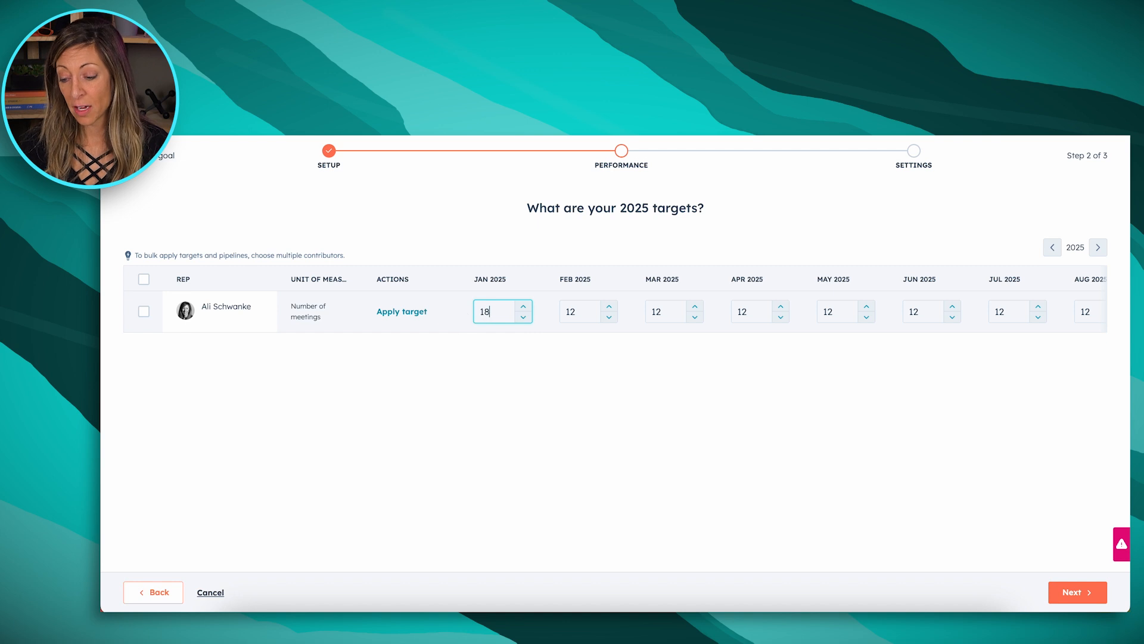
pyautogui.hscroll(5, 799, 319)
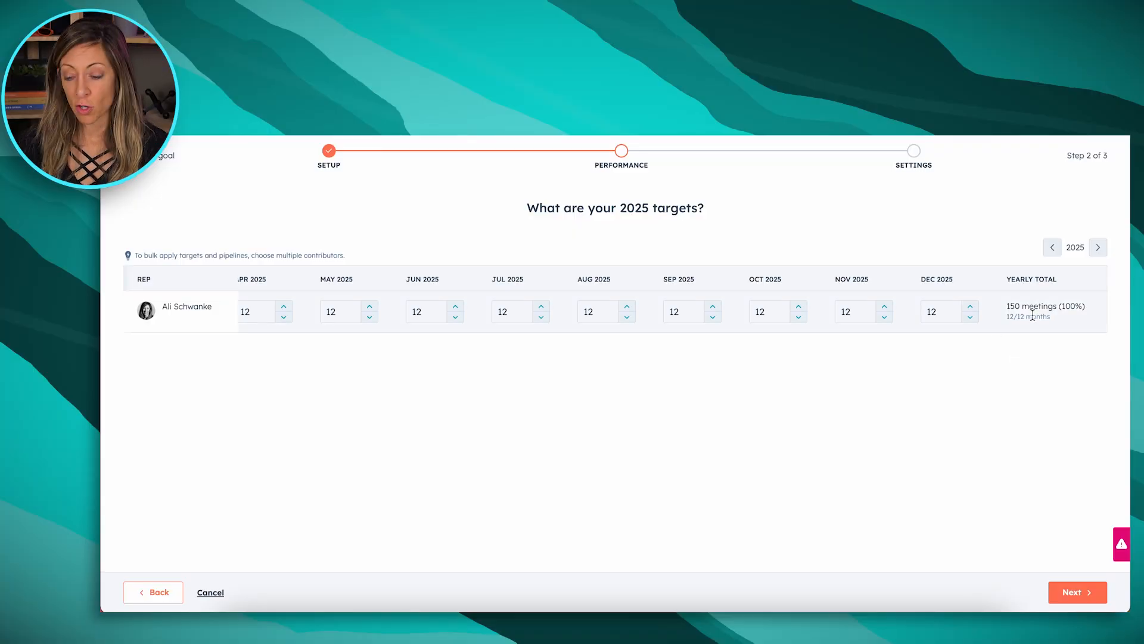
pyautogui.click(1085, 598)
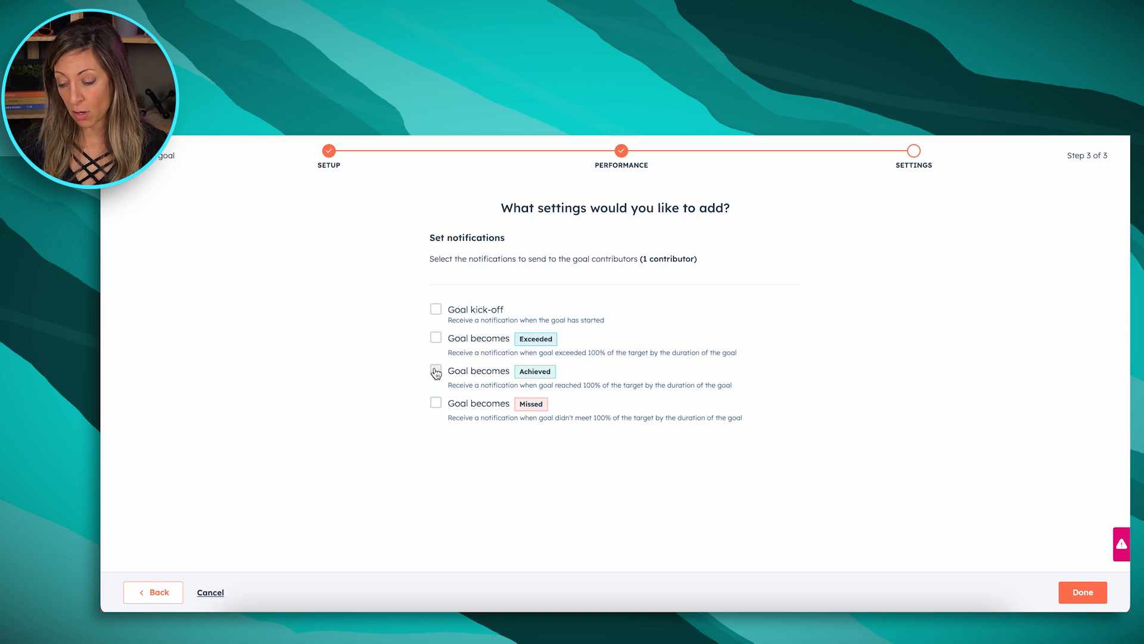
pyautogui.click(1081, 599)
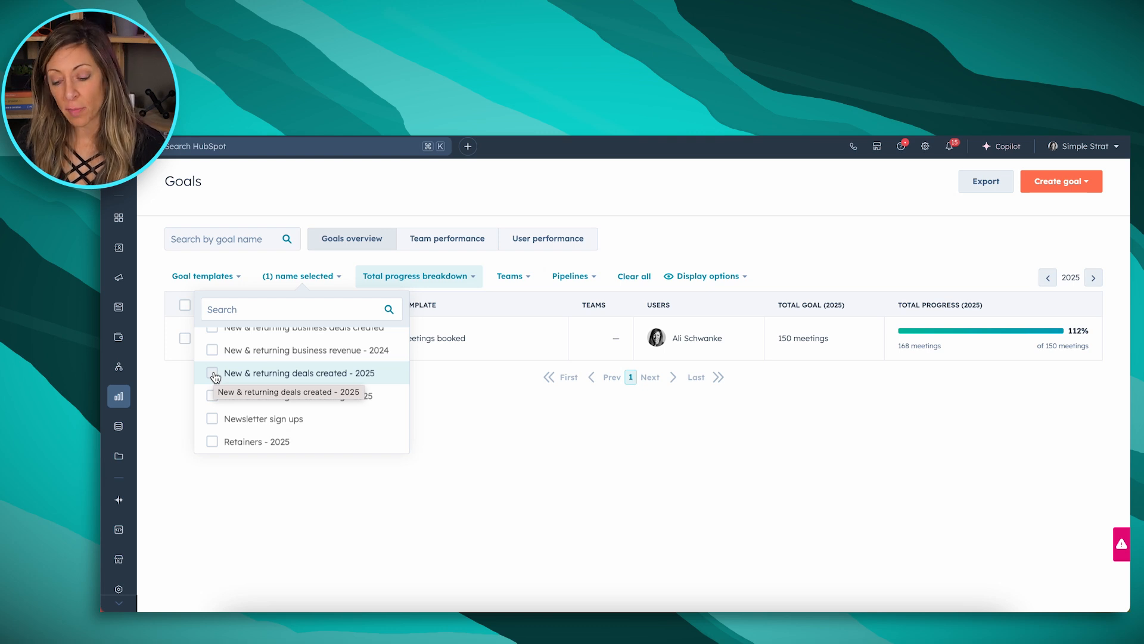
# Add "New & returning deals created - 2025" to the goal name filter in the goals overview
pyautogui.click(214, 374)
pyautogui.click(427, 531)
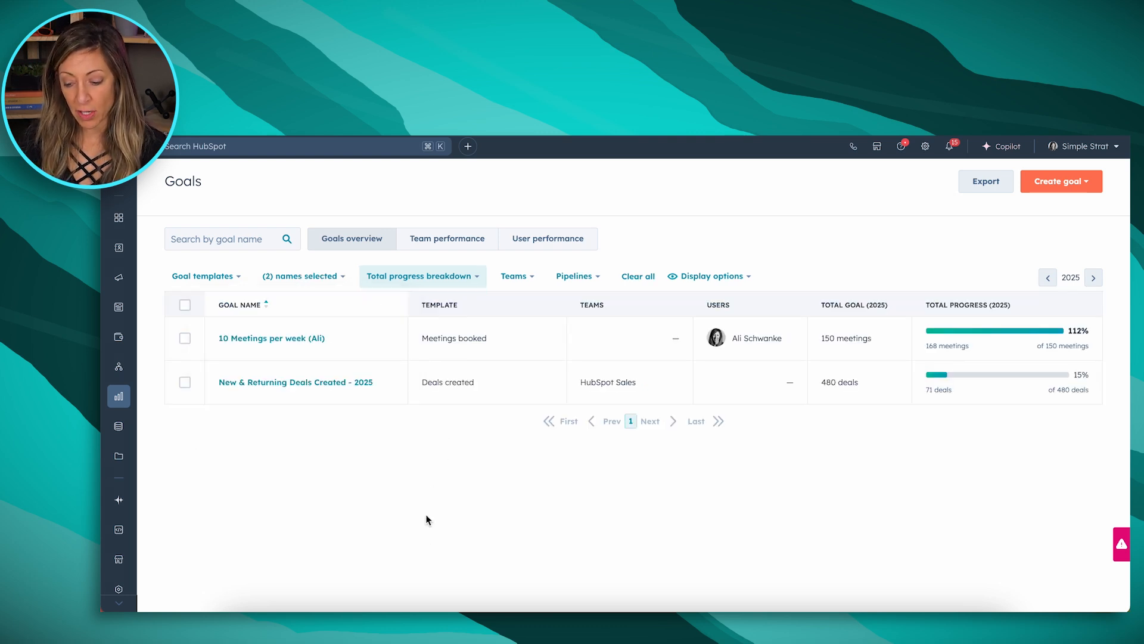